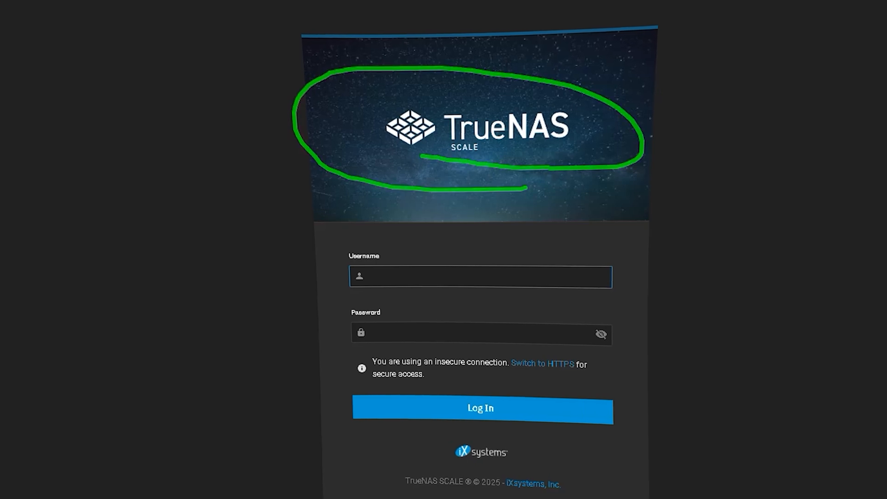
# Log in to TrueNAS SCALE with the saved administrator username and password
pyautogui.click(448, 277)
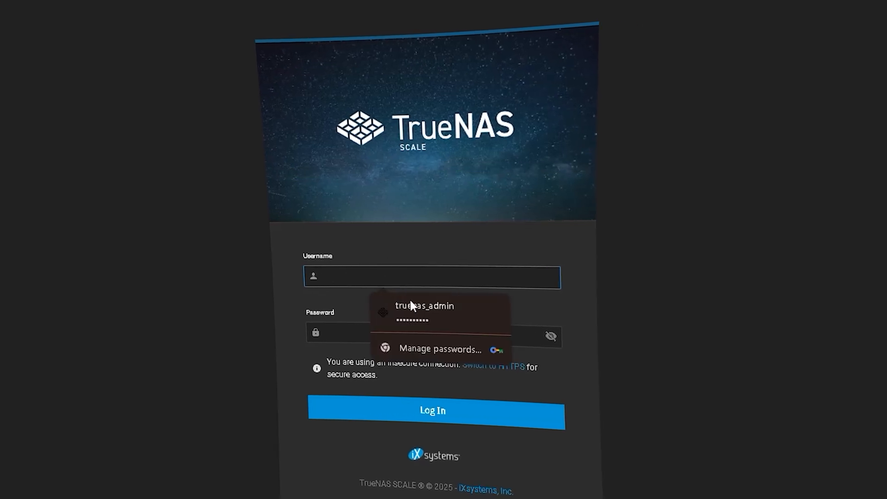
pyautogui.click(434, 311)
pyautogui.click(375, 416)
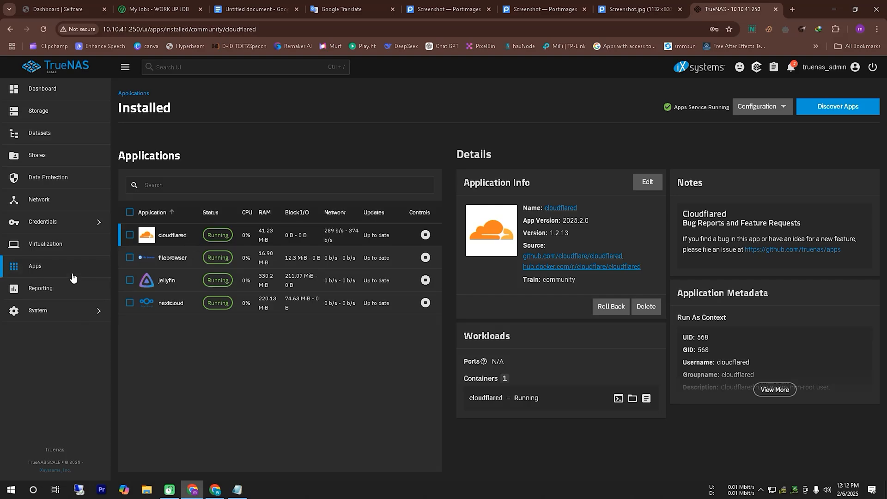
# Look at the catalogue of available apps in TrueNAS and return to the installed applications list
pyautogui.click(46, 266)
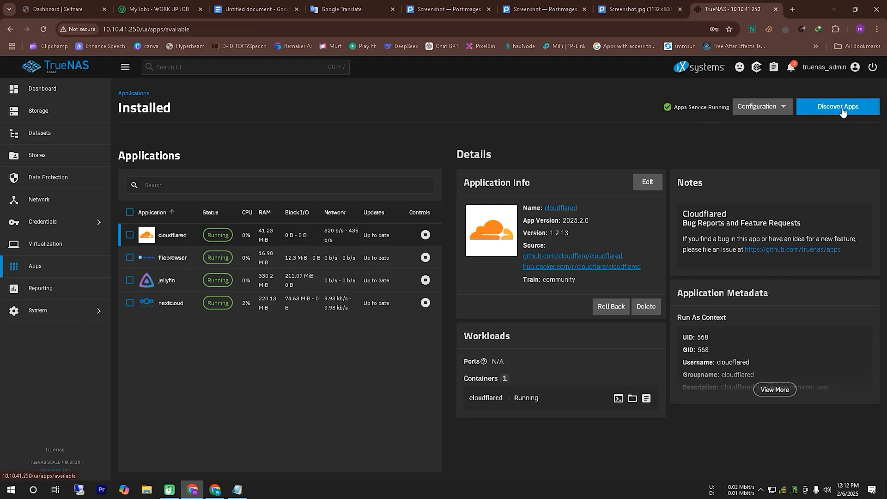
pyautogui.click(841, 111)
pyautogui.click(70, 267)
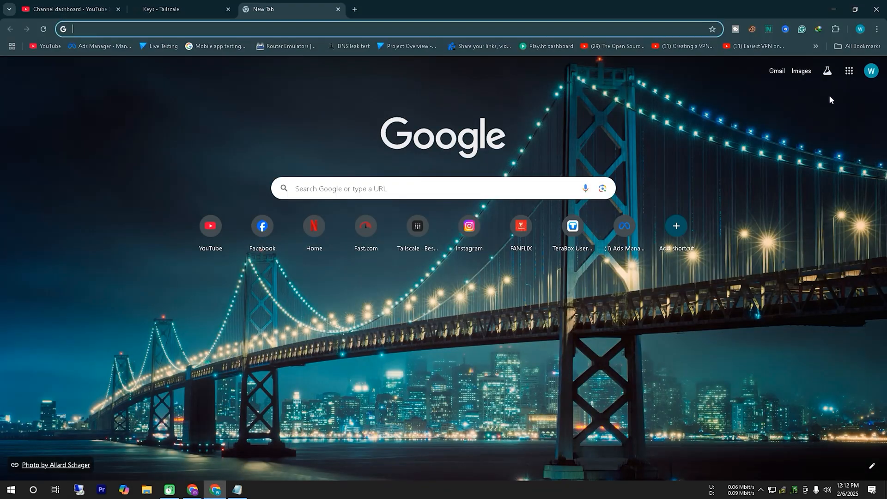
# Switch to the other Chrome window, start an Incognito session and load the tailscale.com homepage
pyautogui.click(877, 29)
pyautogui.click(785, 73)
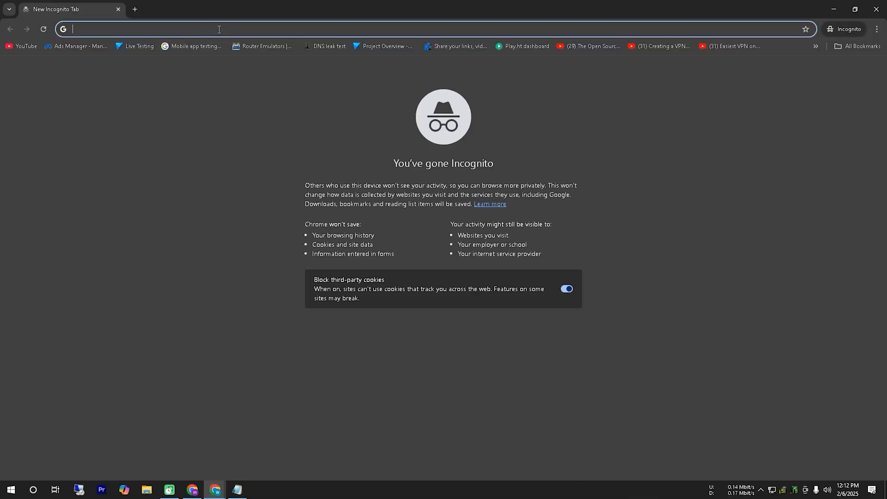
pyautogui.write('tail')
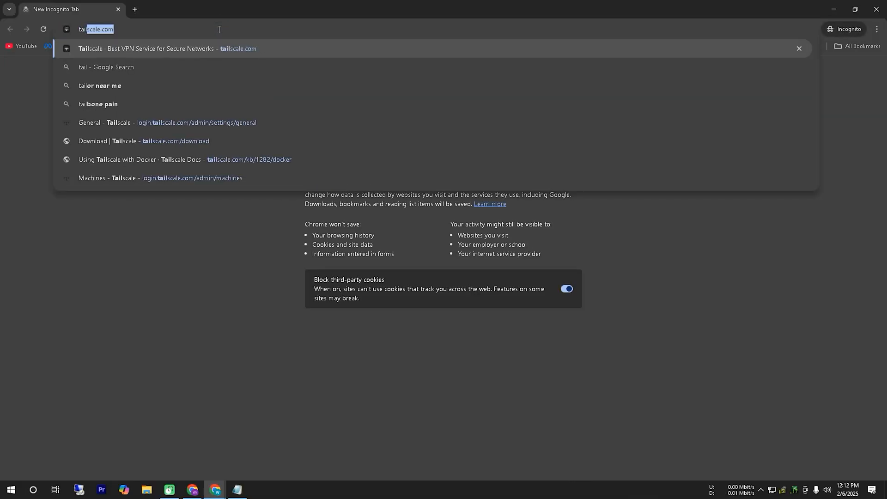
pyautogui.click(287, 50)
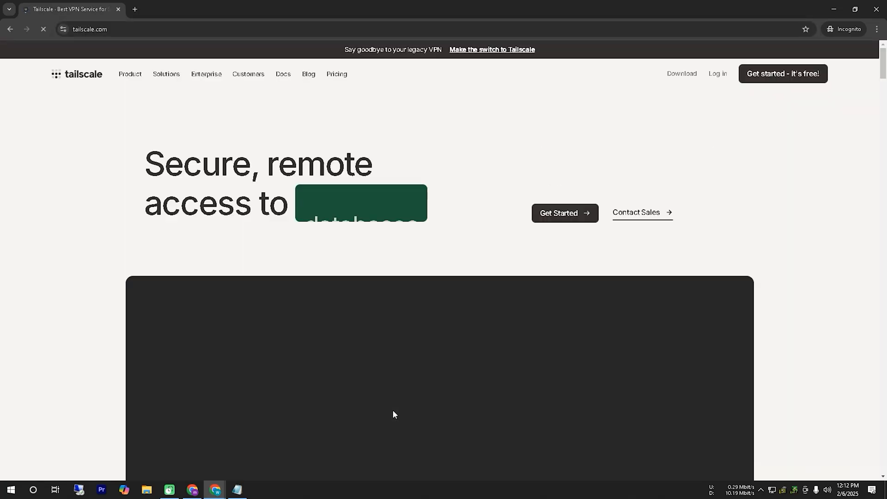
# View the Tailscale sign-up page with its identity providers, go back to the homepage and close the Incognito window
pyautogui.click(562, 216)
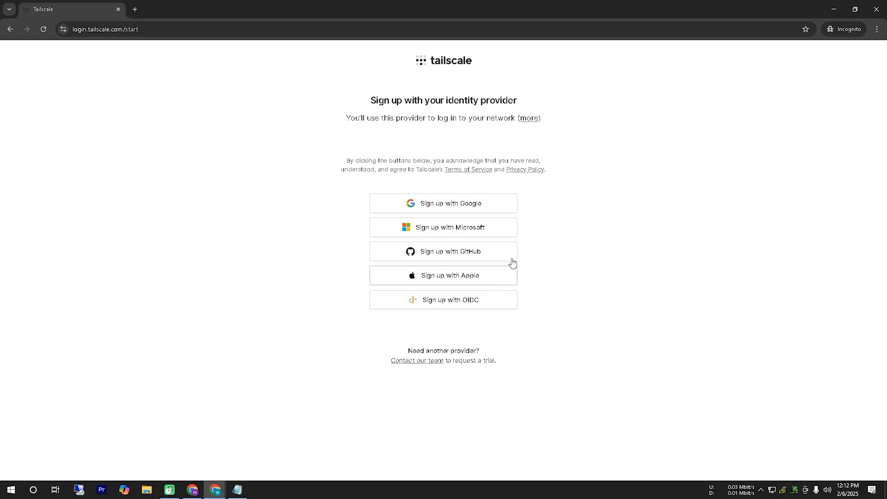
pyautogui.click(9, 28)
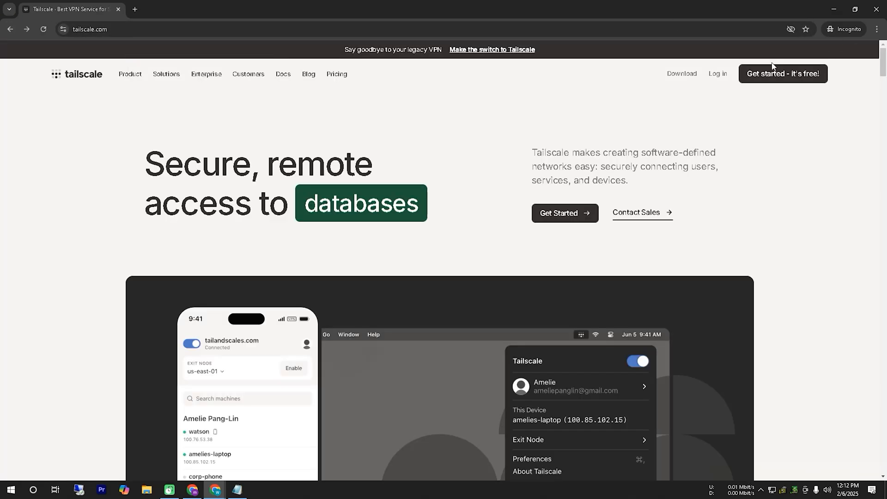
pyautogui.click(876, 9)
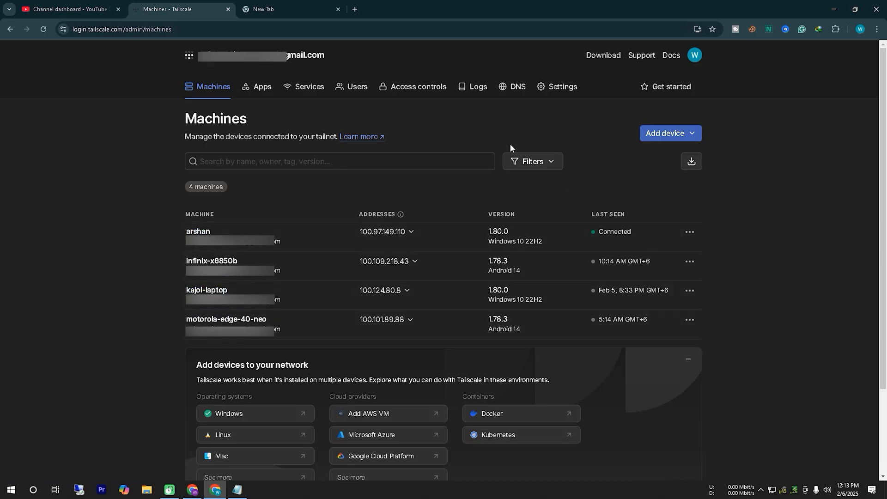
# Switch back to TrueNAS, search the app catalogue for "tail" and open the Tailscale app page
pyautogui.click(828, 8)
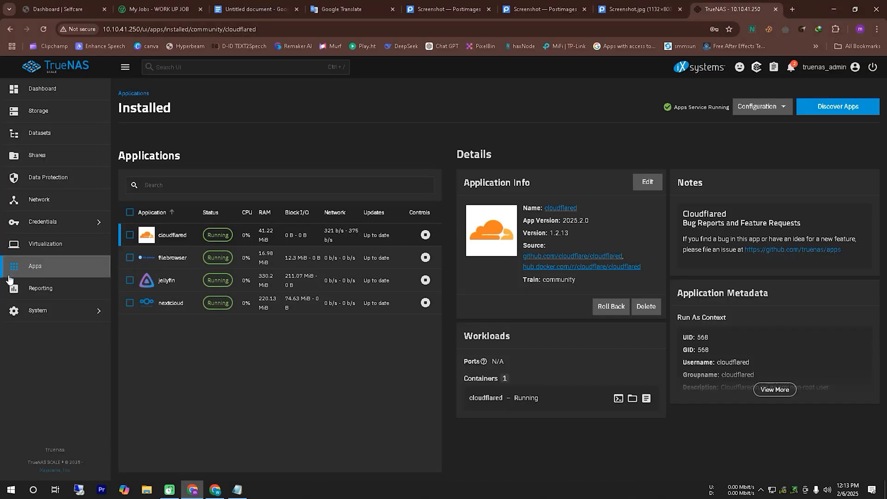
pyautogui.click(819, 111)
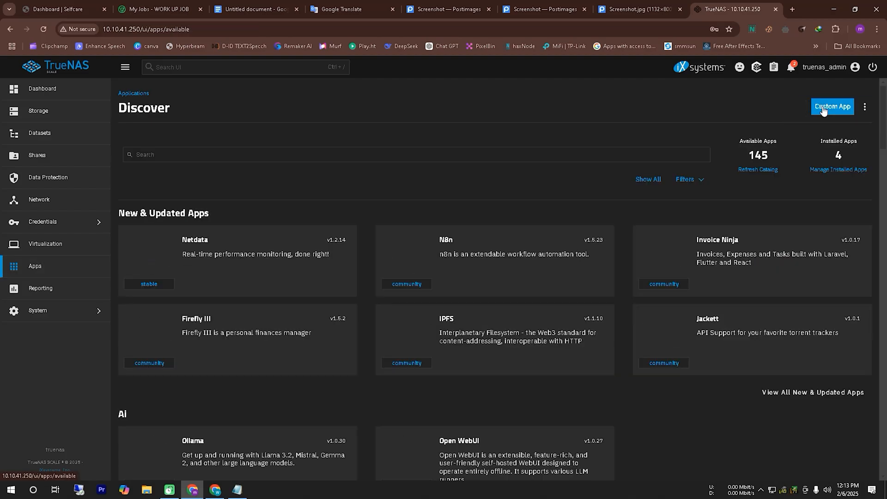
pyautogui.click(213, 156)
pyautogui.write('t')
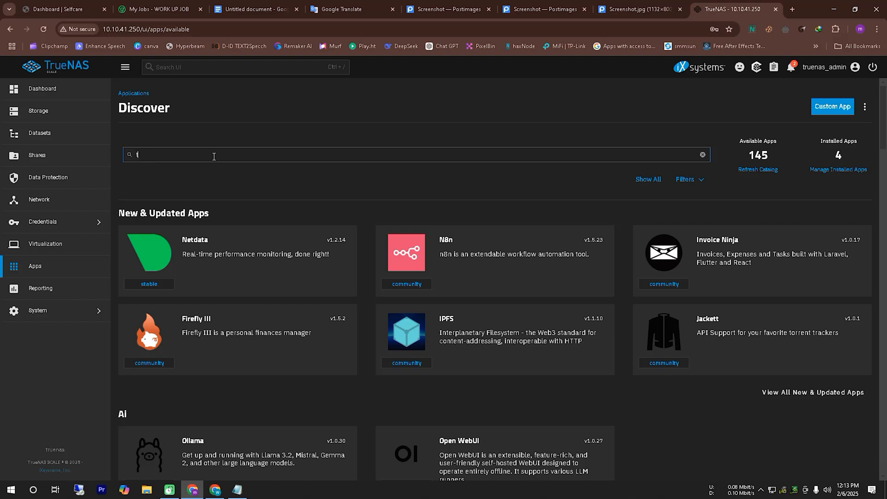
pyautogui.write('ail')
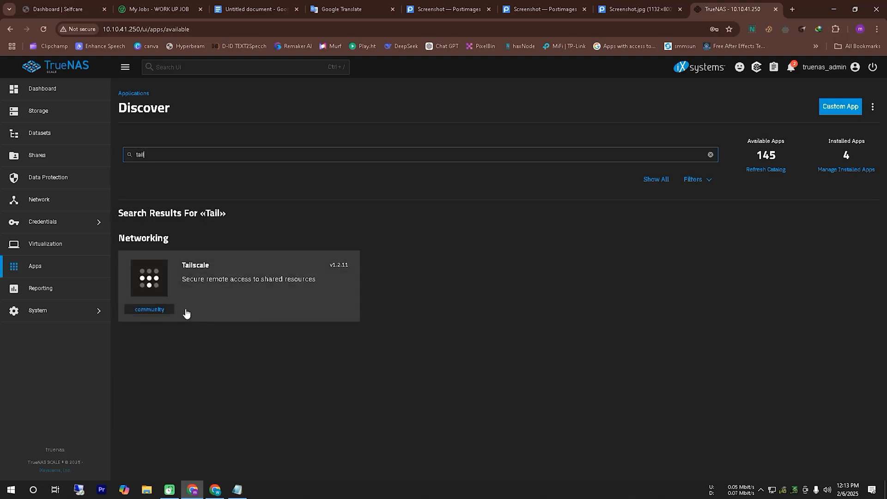
pyautogui.click(223, 285)
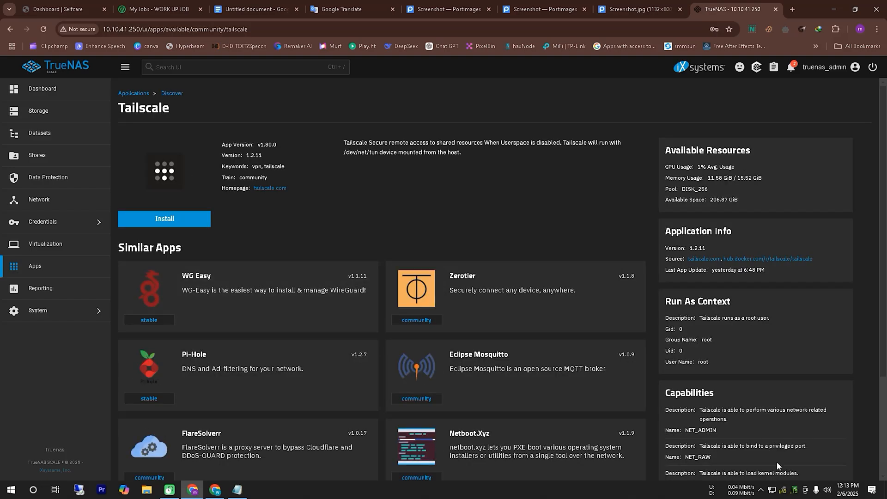
# Start the installation of the Tailscale app to bring up its configuration form
pyautogui.moveTo(136, 245)
pyautogui.mouseDown()
pyautogui.moveTo(194, 239)
pyautogui.moveTo(103, 189)
pyautogui.moveTo(256, 239)
pyautogui.mouseUp()
pyautogui.moveTo(284, 137); pyautogui.dragTo(176, 203)
pyautogui.moveTo(189, 171)
pyautogui.mouseDown()
pyautogui.moveTo(189, 213)
pyautogui.moveTo(317, 227)
pyautogui.mouseUp()
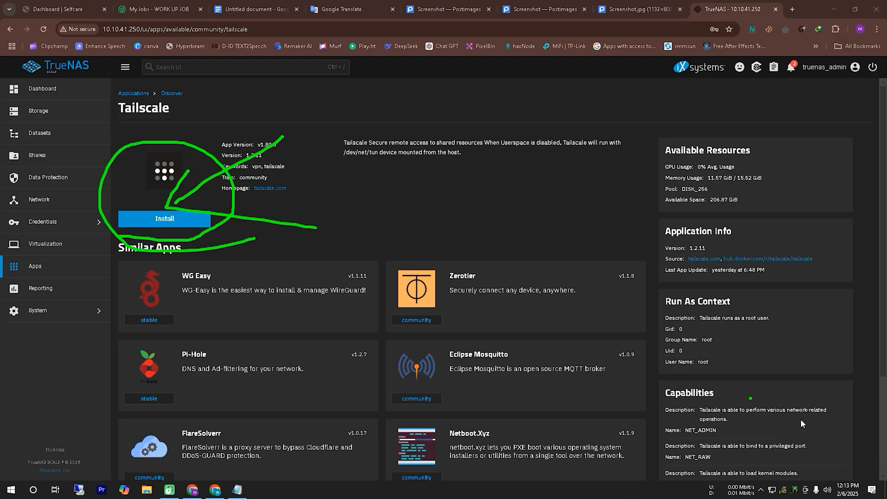
pyautogui.press('Escape')
pyautogui.click(191, 221)
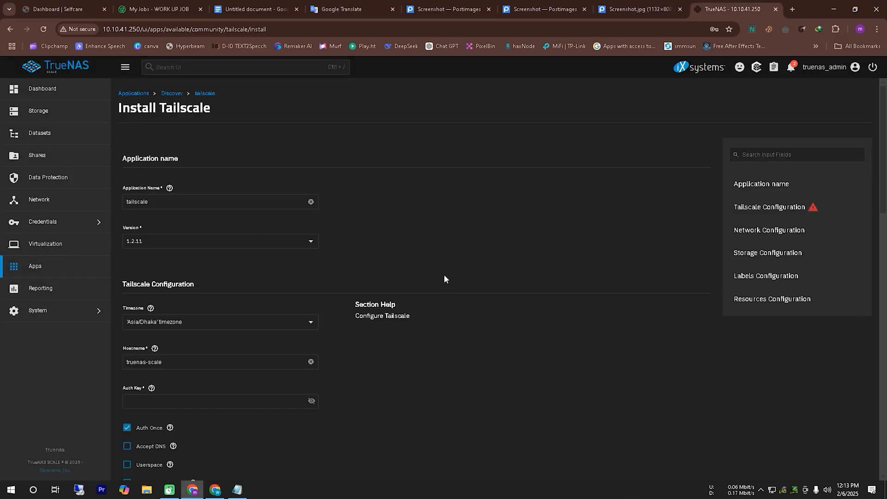
# Enable Advertise Exit Node and Accept DNS in the Tailscale app's configuration
pyautogui.scroll(-3, 444, 276)
pyautogui.click(128, 345)
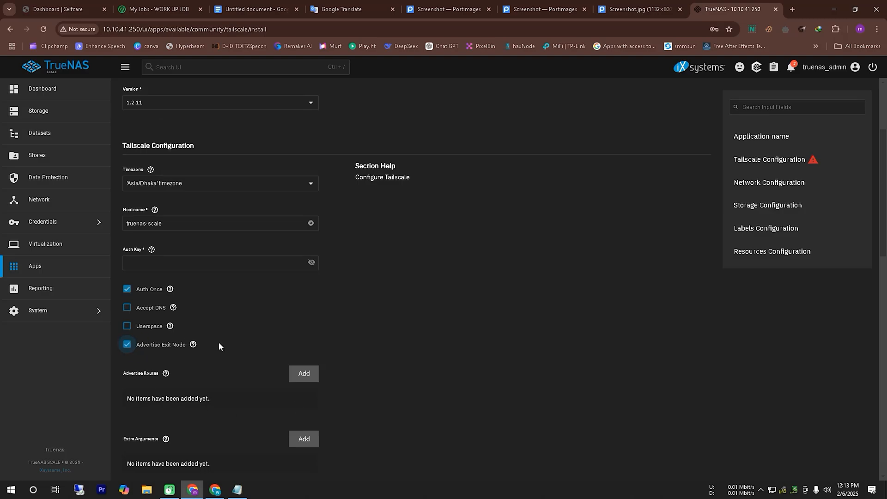
pyautogui.click(154, 314)
pyautogui.scroll(1, 458, 361)
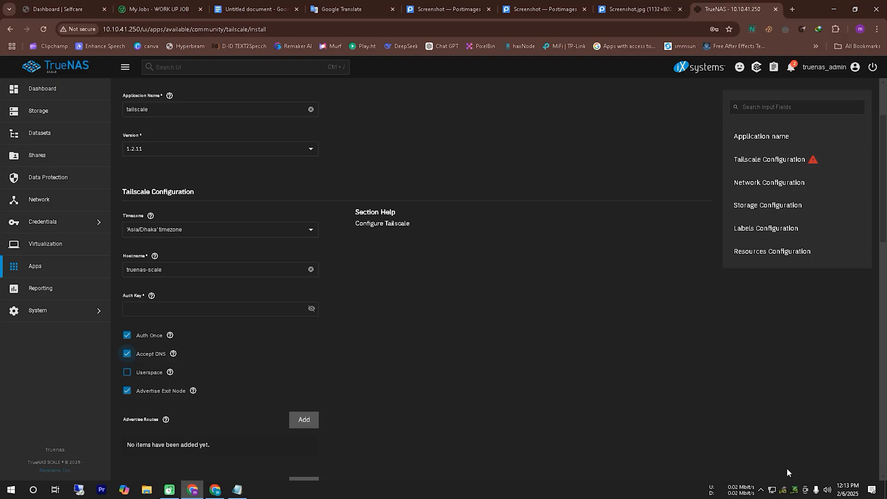
# Jump to the Tailscale Configuration section of the install form and locate the required Auth Key field
pyautogui.moveTo(731, 175)
pyautogui.mouseDown()
pyautogui.moveTo(820, 172)
pyautogui.moveTo(731, 152)
pyautogui.moveTo(780, 185)
pyautogui.mouseUp()
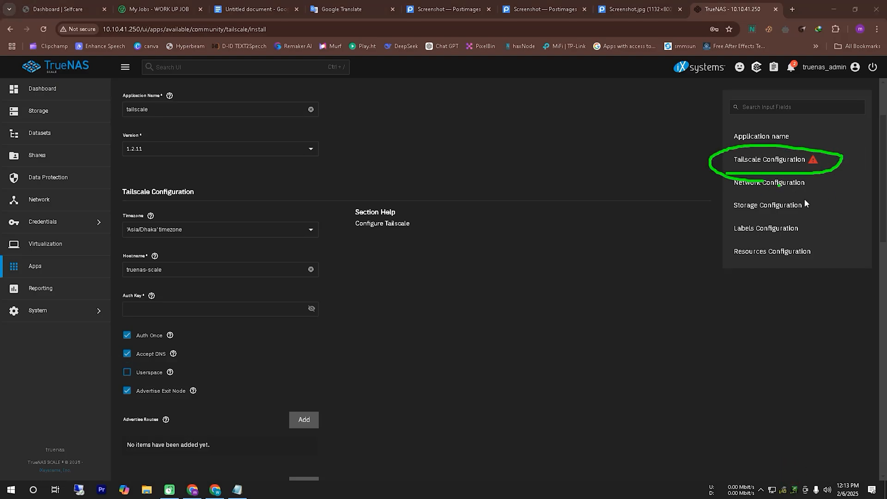
pyautogui.click(780, 163)
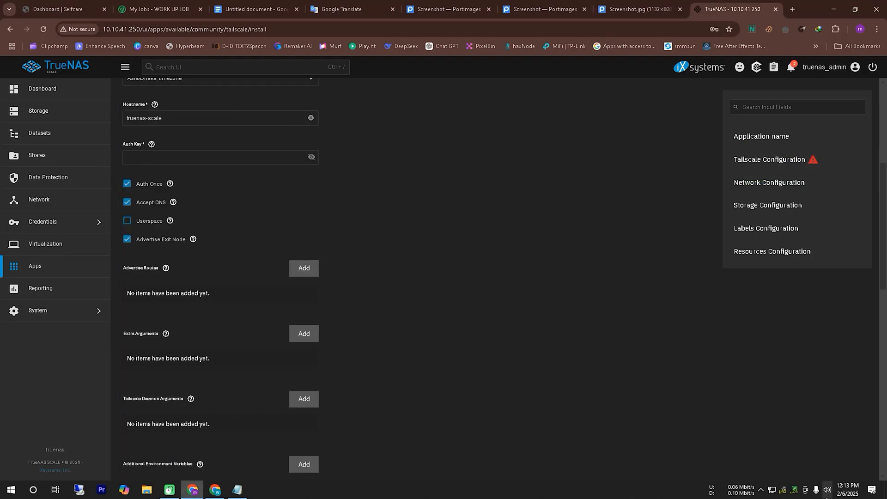
pyautogui.click(794, 470)
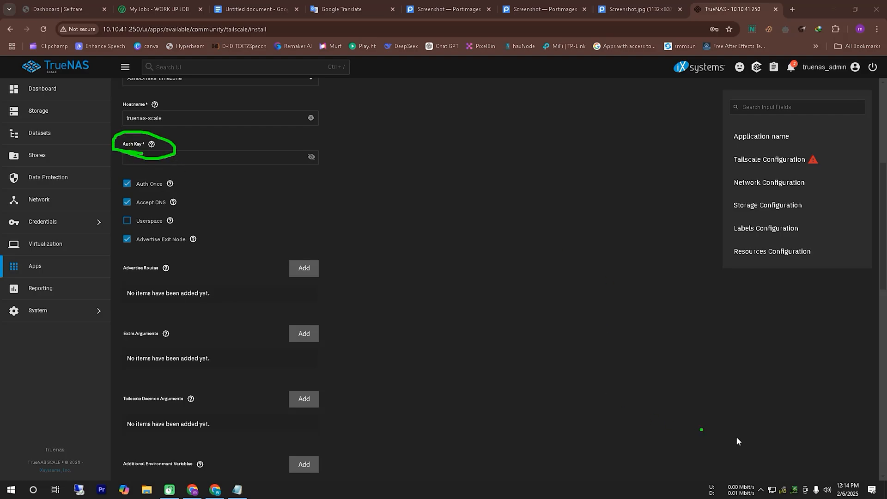
pyautogui.click(789, 473)
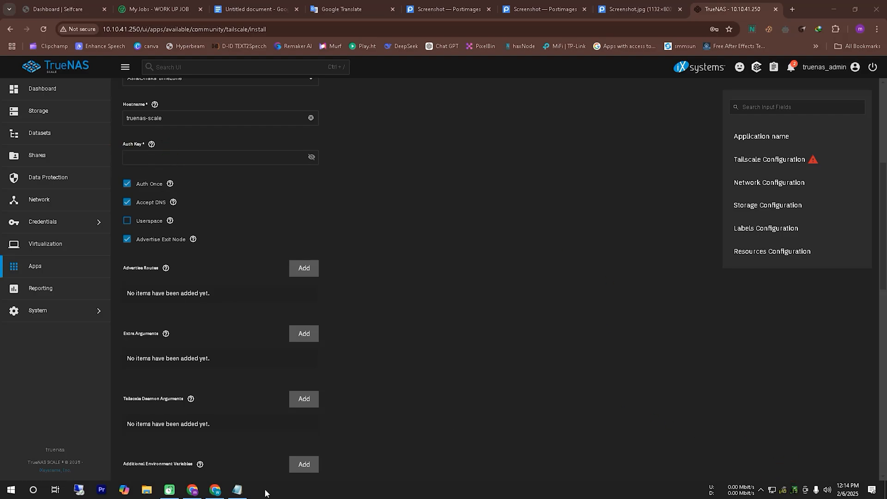
# Switch to the Tailscale admin console and open the Keys page in the personal settings
pyautogui.click(214, 491)
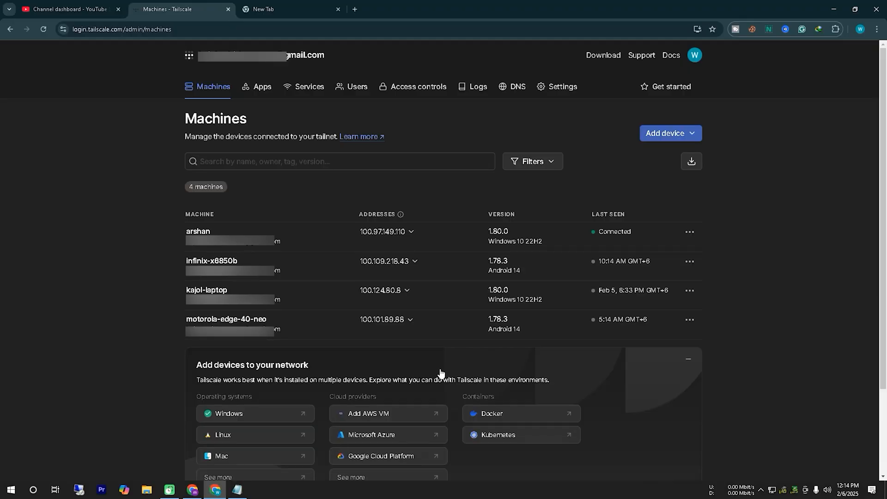
pyautogui.click(804, 488)
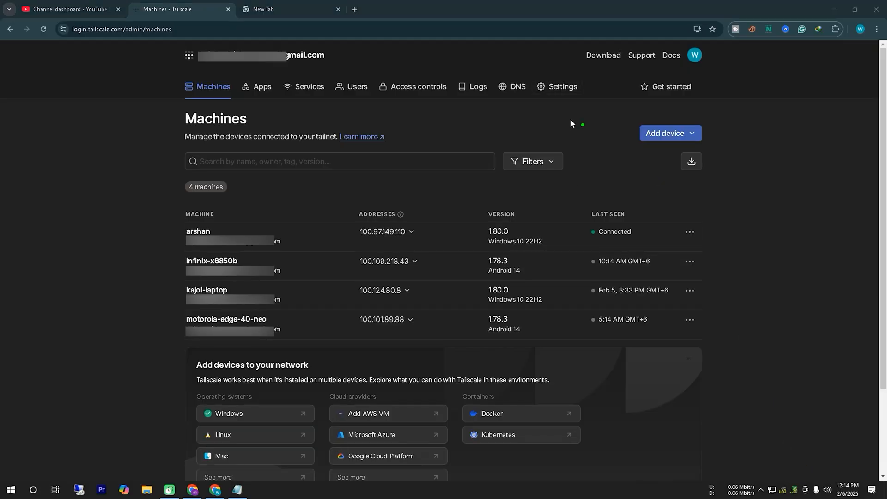
pyautogui.moveTo(565, 99); pyautogui.dragTo(531, 86)
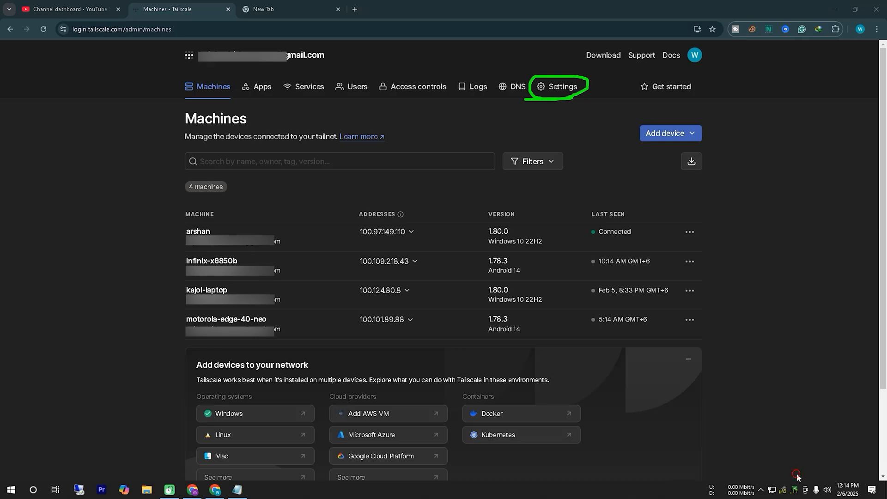
pyautogui.click(554, 87)
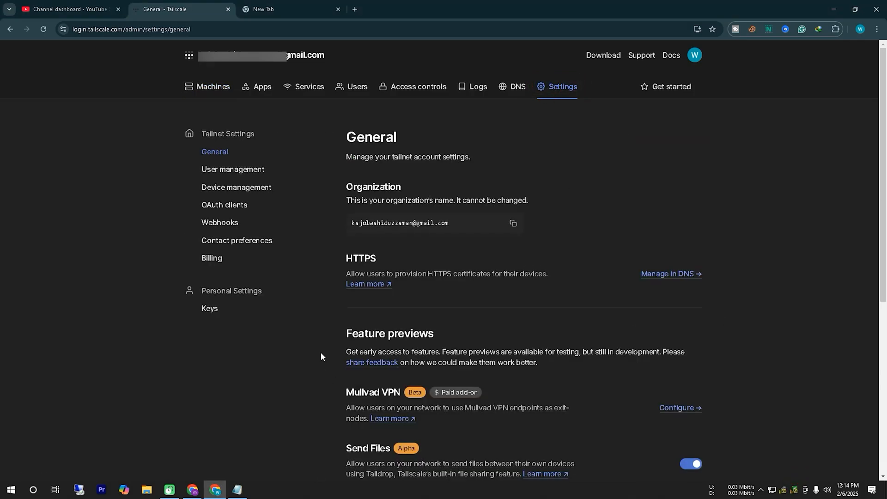
pyautogui.click(792, 475)
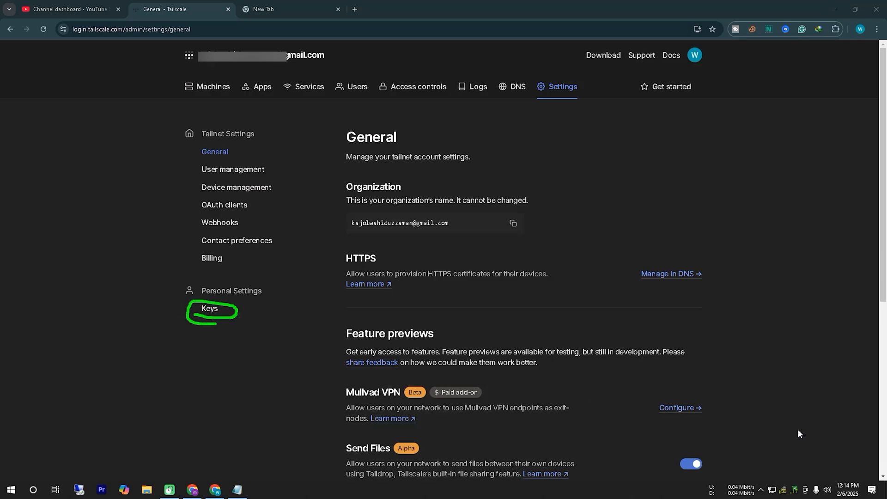
pyautogui.click(789, 473)
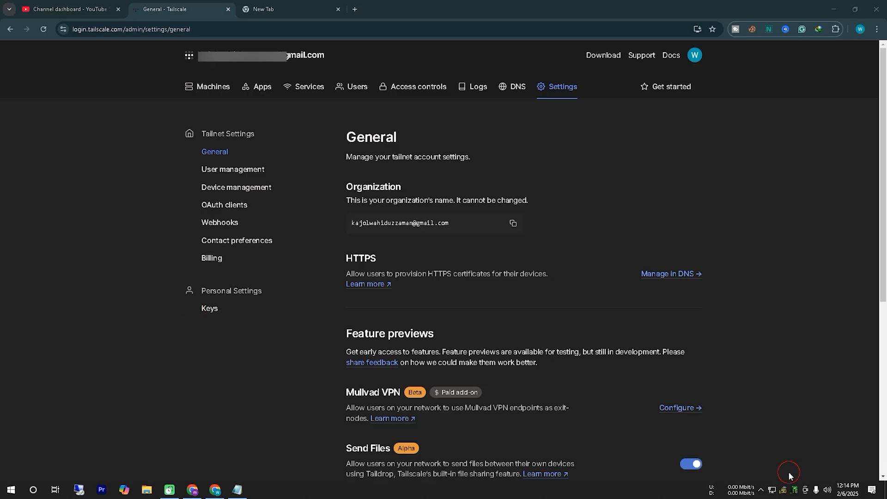
pyautogui.click(209, 309)
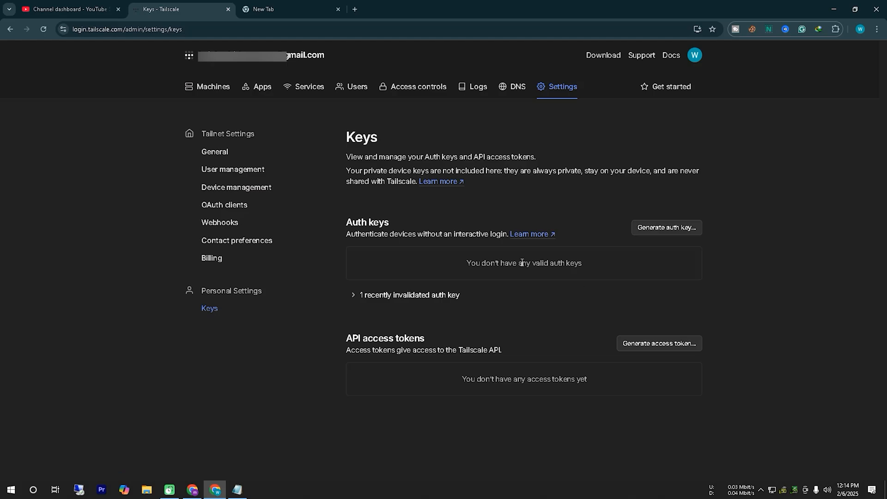
# Begin a new Tailscale auth key and enter TrueNas as its description
pyautogui.click(791, 469)
pyautogui.moveTo(624, 238); pyautogui.dragTo(668, 241)
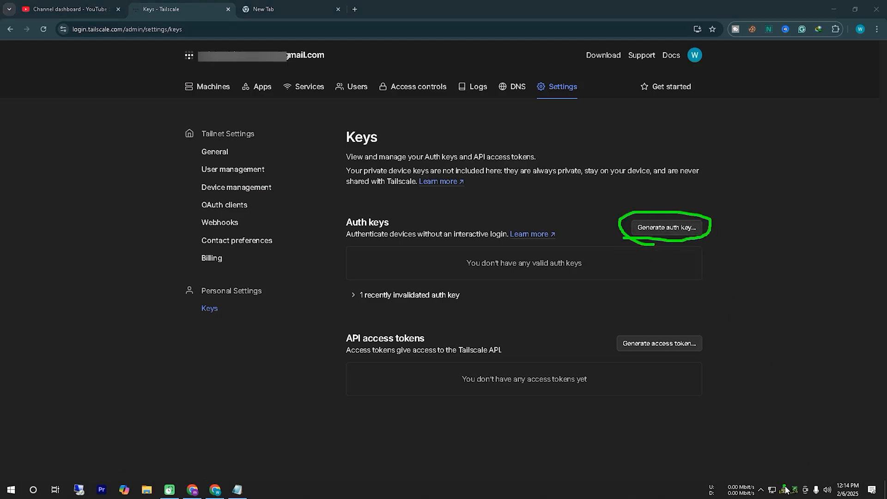
pyautogui.click(659, 227)
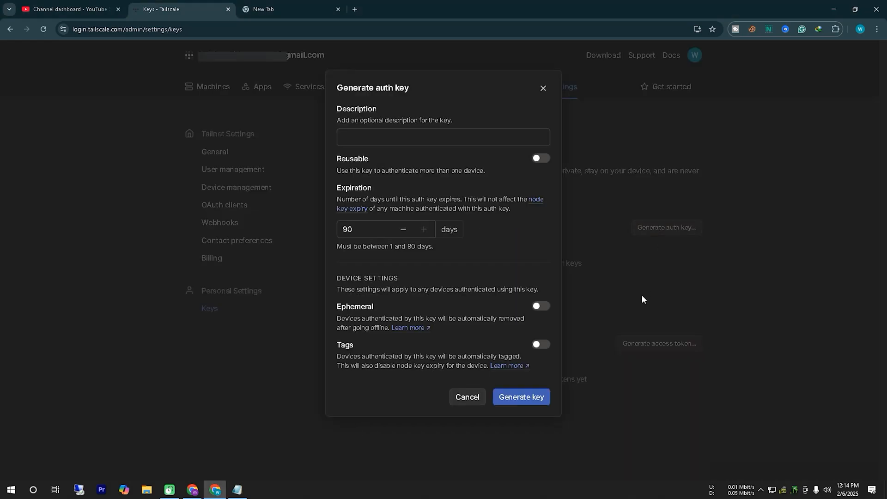
pyautogui.click(385, 139)
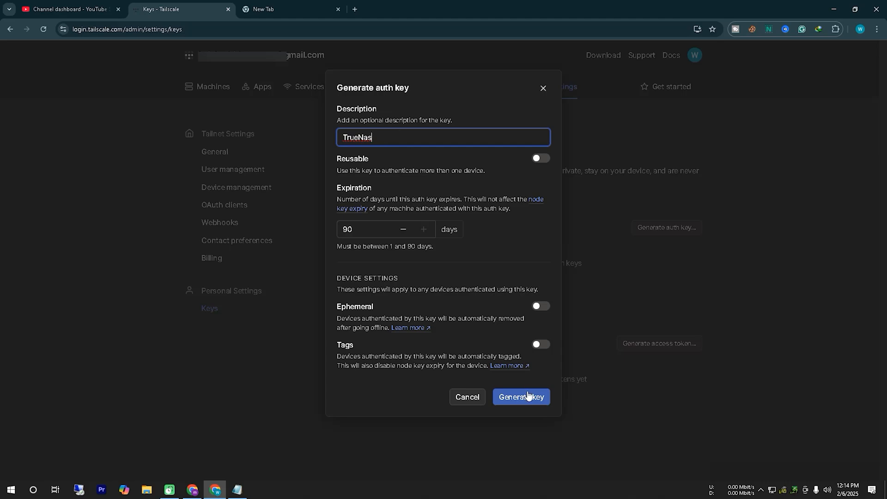
# Generate the auth key, copy it to the clipboard and close the generated key dialog
pyautogui.click(794, 469)
pyautogui.moveTo(566, 421); pyautogui.dragTo(490, 409)
pyautogui.click(523, 398)
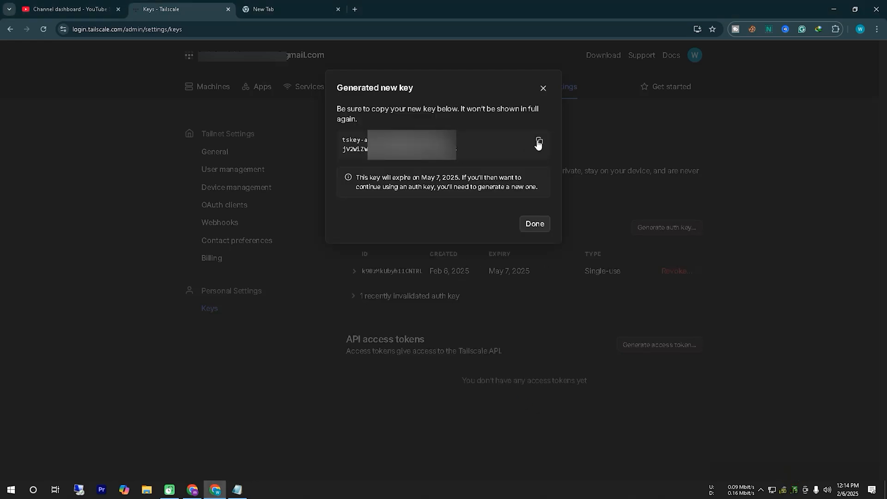
pyautogui.click(537, 142)
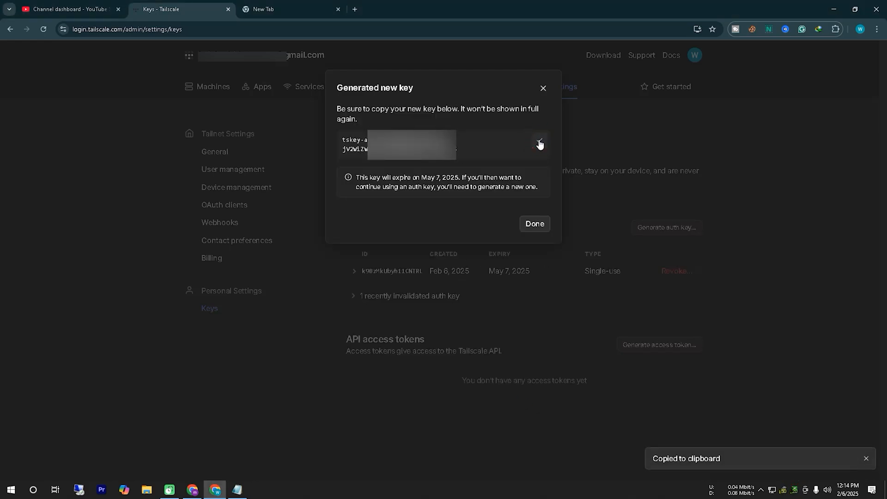
pyautogui.click(535, 224)
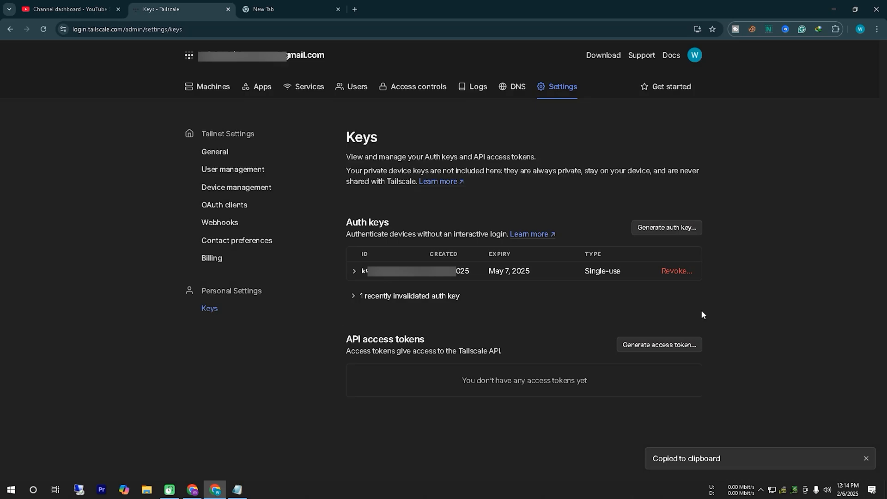
# Return to the TrueNAS install form, paste the copied key into the Auth Key field and install the Tailscale app
pyautogui.click(834, 10)
pyautogui.click(218, 157)
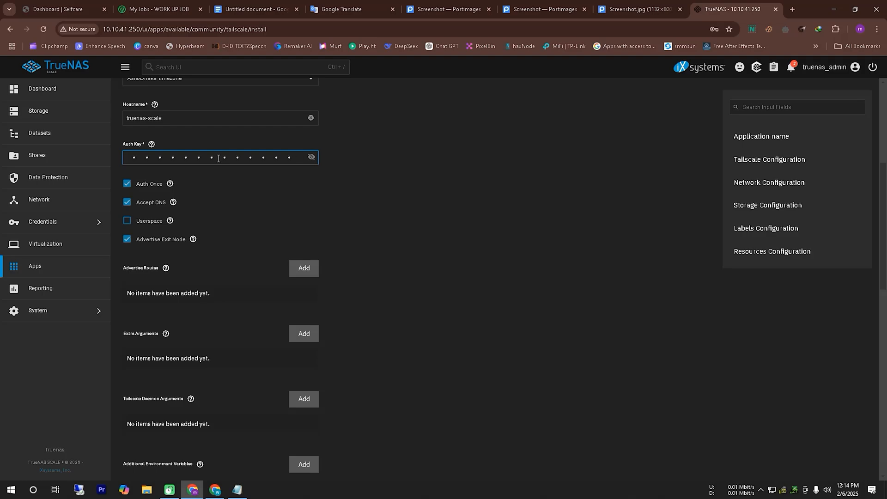
pyautogui.scroll(-12, 442, 306)
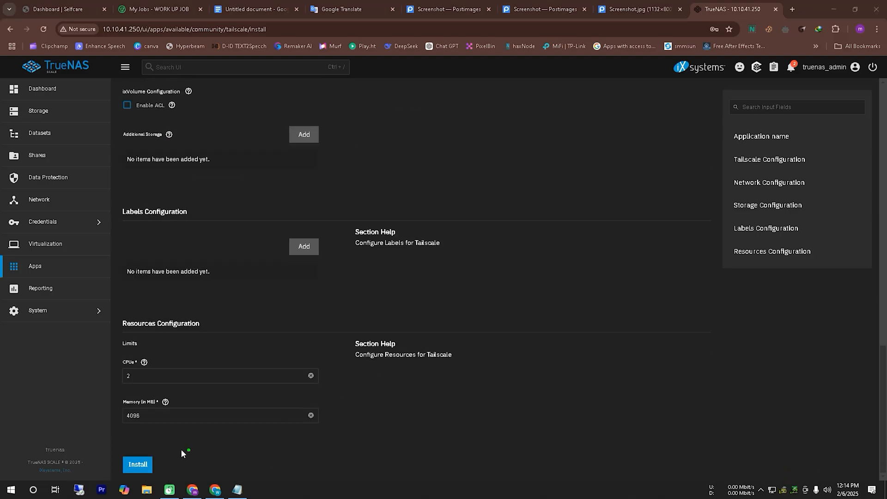
pyautogui.moveTo(148, 487); pyautogui.dragTo(132, 447)
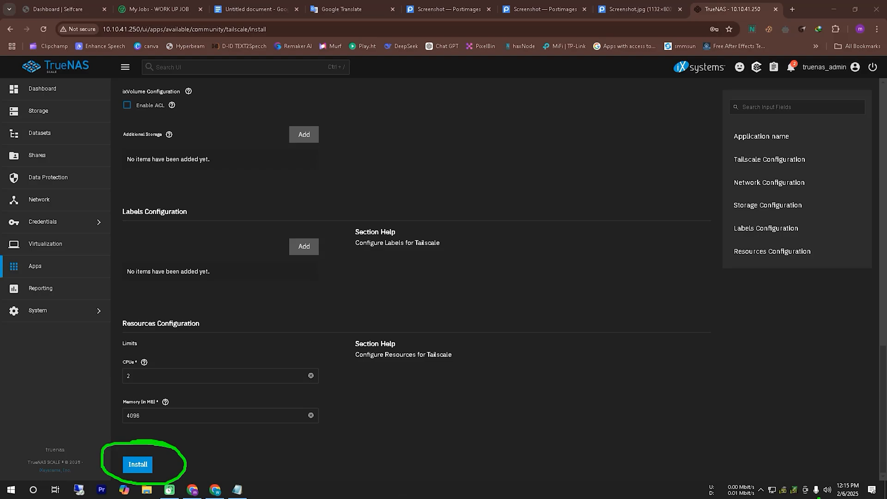
pyautogui.click(138, 465)
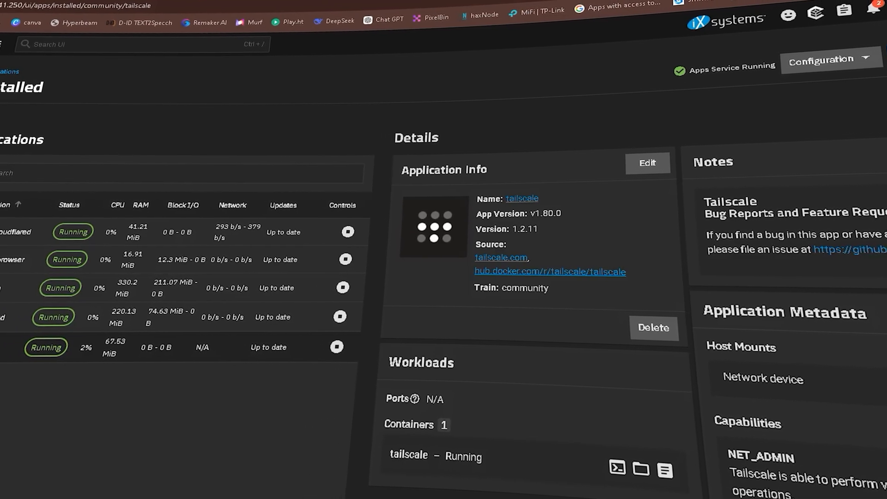
pyautogui.moveTo(35, 370)
pyautogui.mouseDown()
pyautogui.moveTo(118, 351)
pyautogui.moveTo(37, 357)
pyautogui.moveTo(115, 389)
pyautogui.mouseUp()
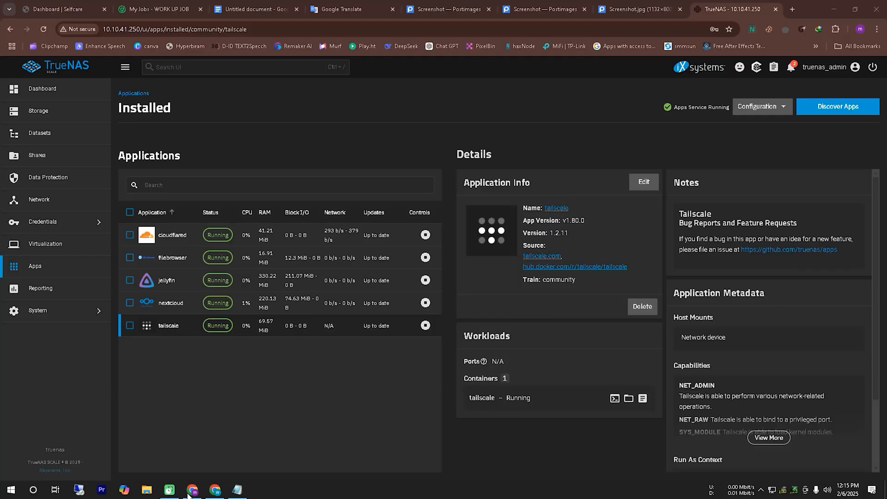
# Switch to the Tailscale admin console and check the truenas-scale entry's address, version and connection status on the Machines page
pyautogui.click(215, 489)
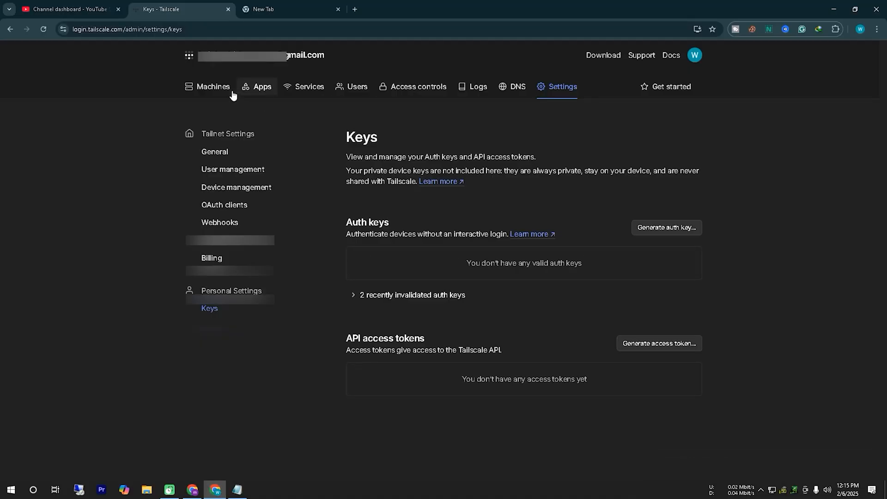
pyautogui.click(218, 88)
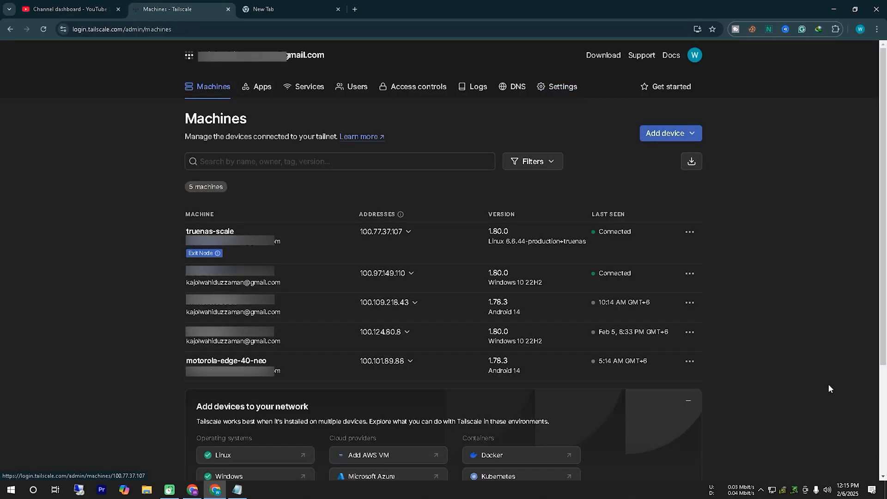
pyautogui.click(791, 472)
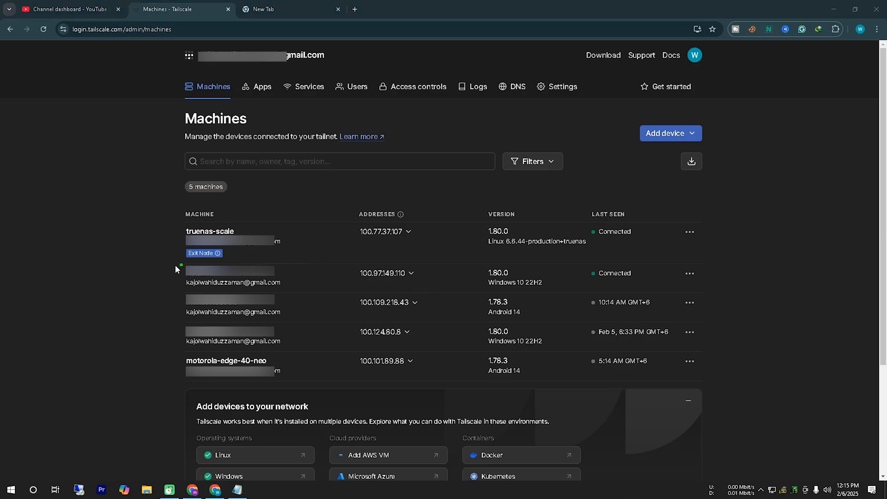
pyautogui.moveTo(172, 264); pyautogui.dragTo(257, 264)
pyautogui.moveTo(174, 237); pyautogui.dragTo(173, 265)
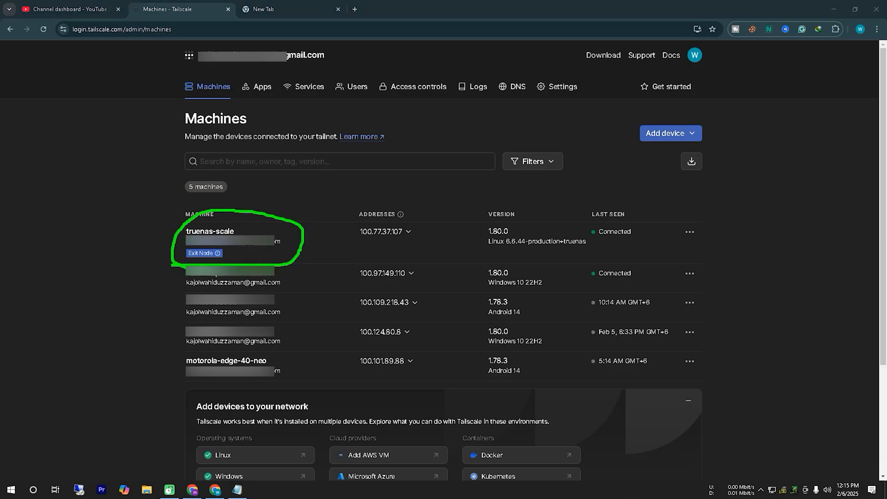
pyautogui.moveTo(352, 249); pyautogui.dragTo(391, 252)
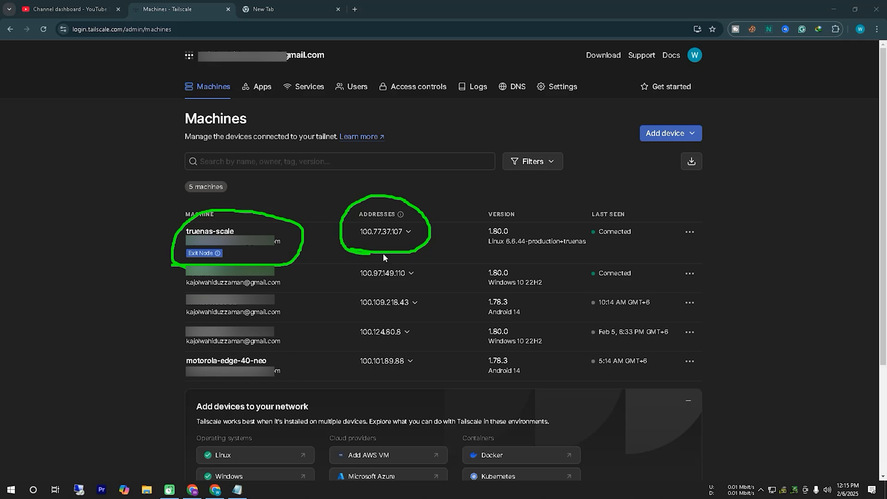
pyautogui.moveTo(479, 255); pyautogui.dragTo(599, 259)
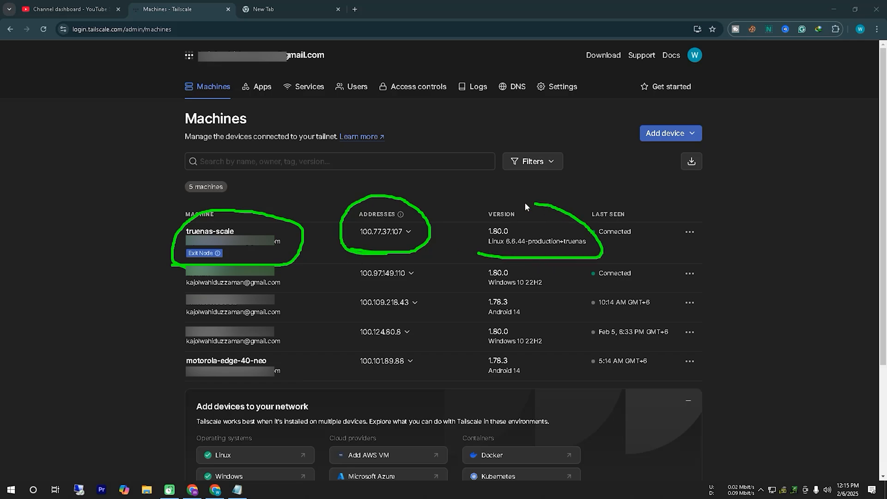
pyautogui.moveTo(469, 225); pyautogui.dragTo(480, 257)
pyautogui.moveTo(586, 248)
pyautogui.mouseDown()
pyautogui.moveTo(657, 225)
pyautogui.moveTo(564, 228)
pyautogui.moveTo(626, 259)
pyautogui.mouseUp()
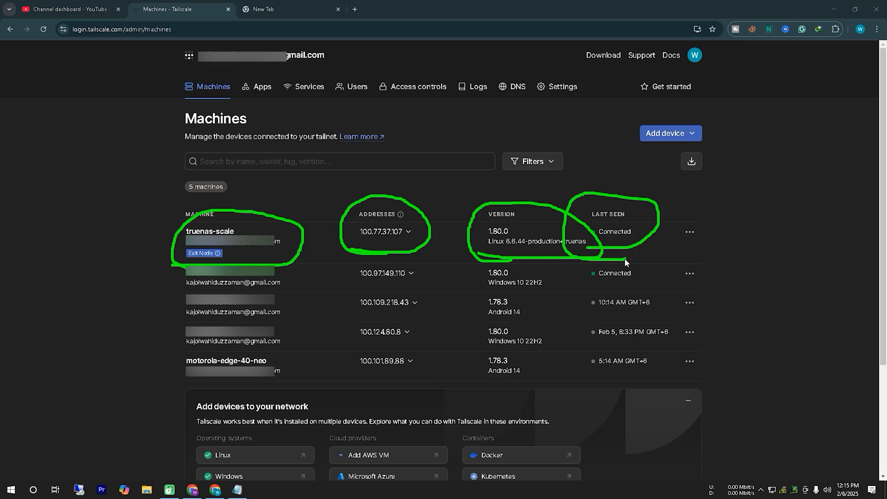
pyautogui.click(793, 470)
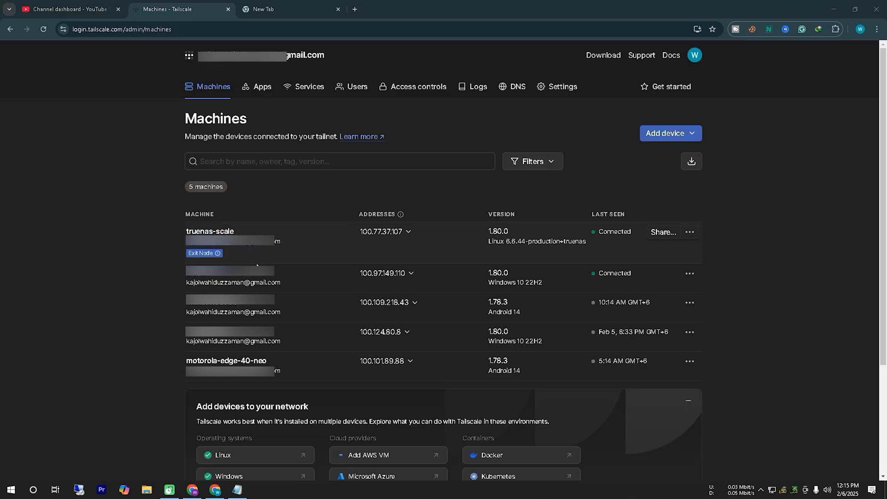
# Copy the IPv4 address of the truenas-scale machine and open it in a new browser tab
pyautogui.click(408, 232)
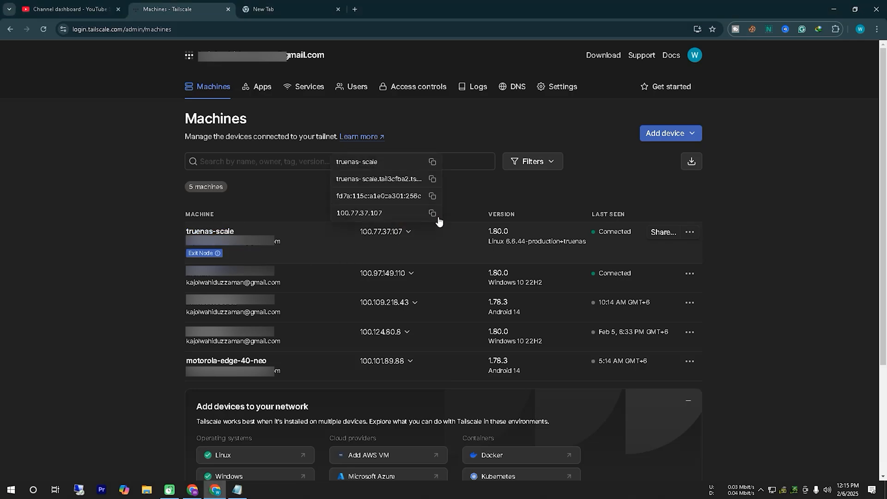
pyautogui.click(433, 215)
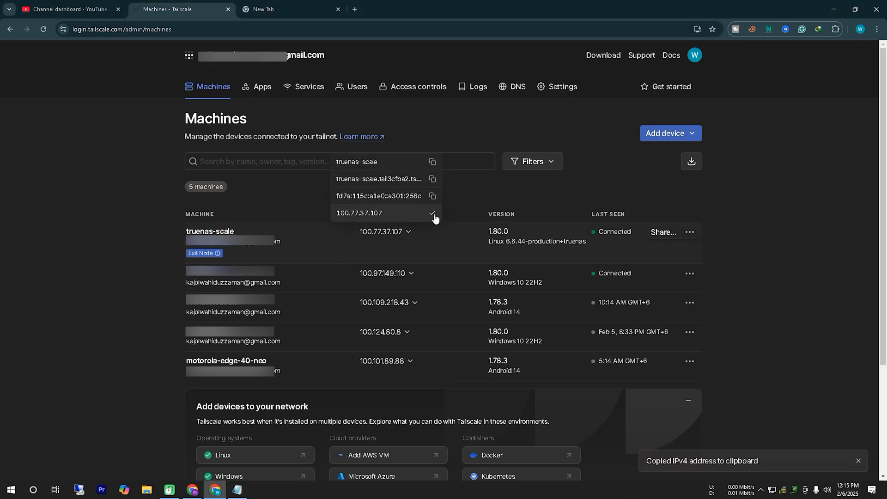
pyautogui.click(354, 10)
pyautogui.rightClick(361, 29)
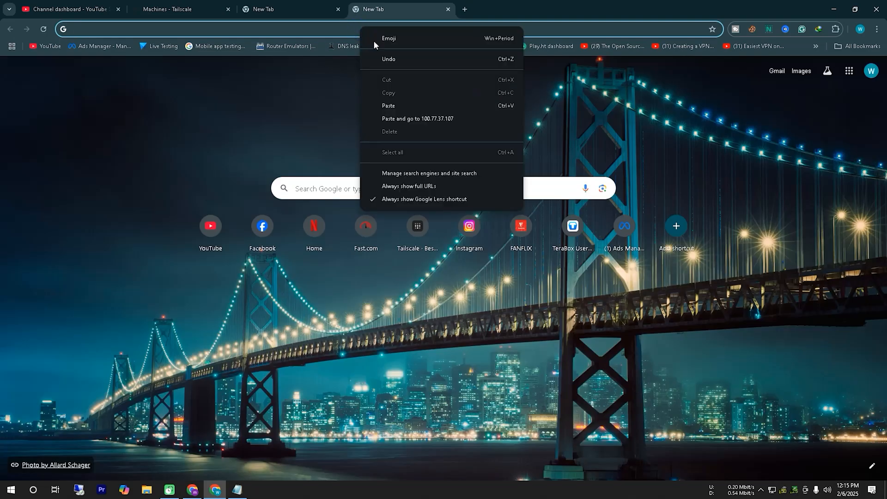
pyautogui.click(402, 121)
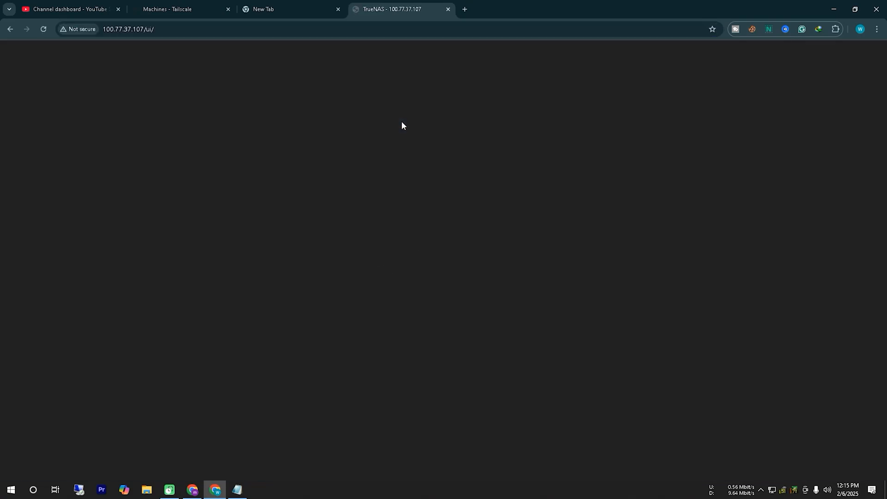
pyautogui.click(794, 489)
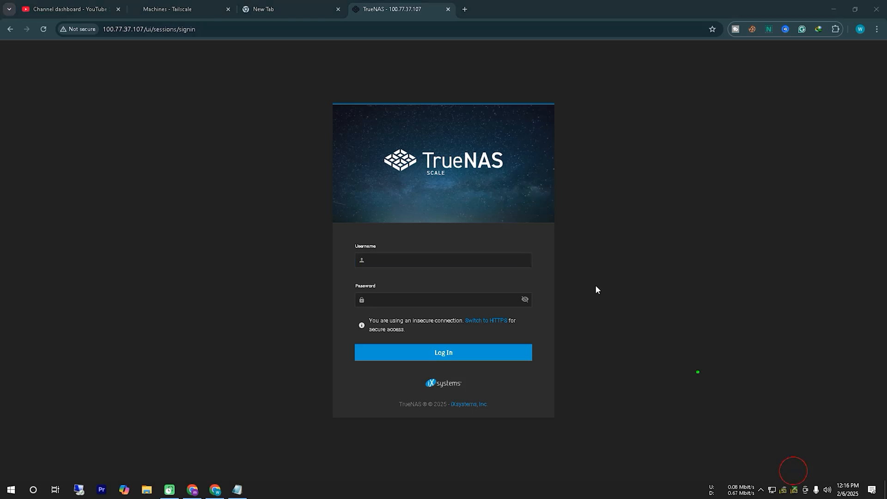
pyautogui.moveTo(344, 215)
pyautogui.mouseDown()
pyautogui.moveTo(530, 154)
pyautogui.moveTo(386, 222)
pyautogui.moveTo(541, 220)
pyautogui.mouseUp()
pyautogui.click(762, 491)
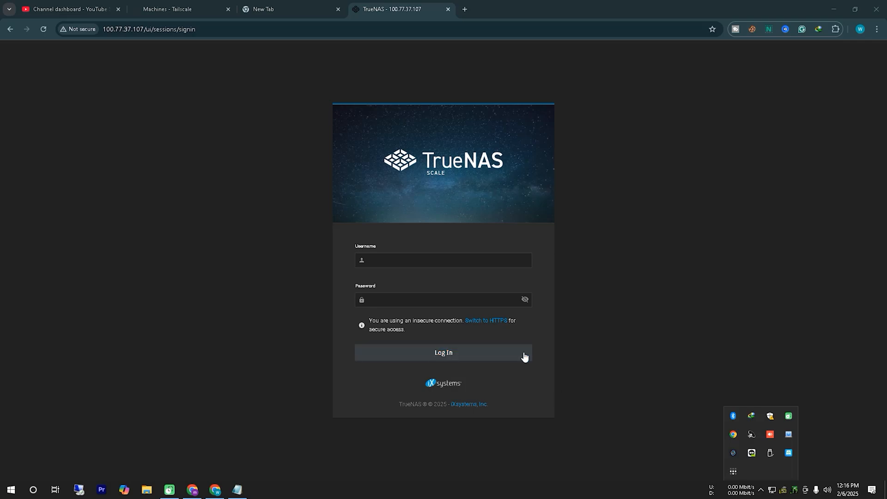
pyautogui.click(516, 365)
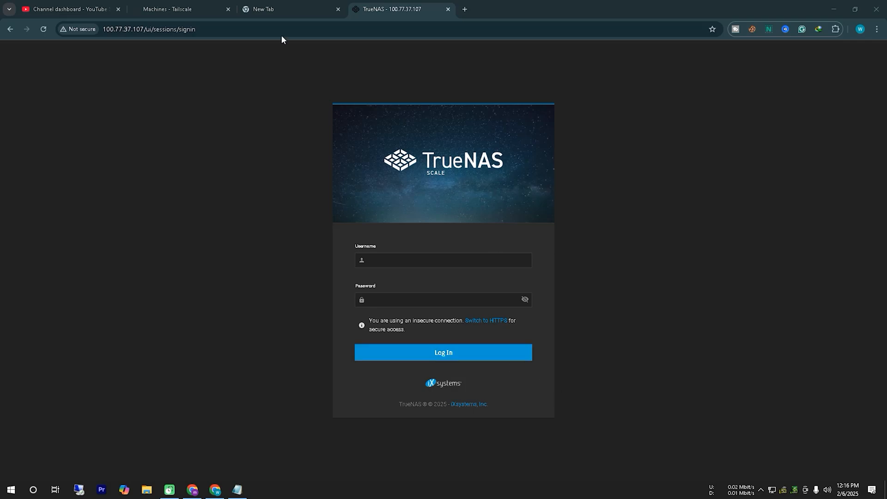